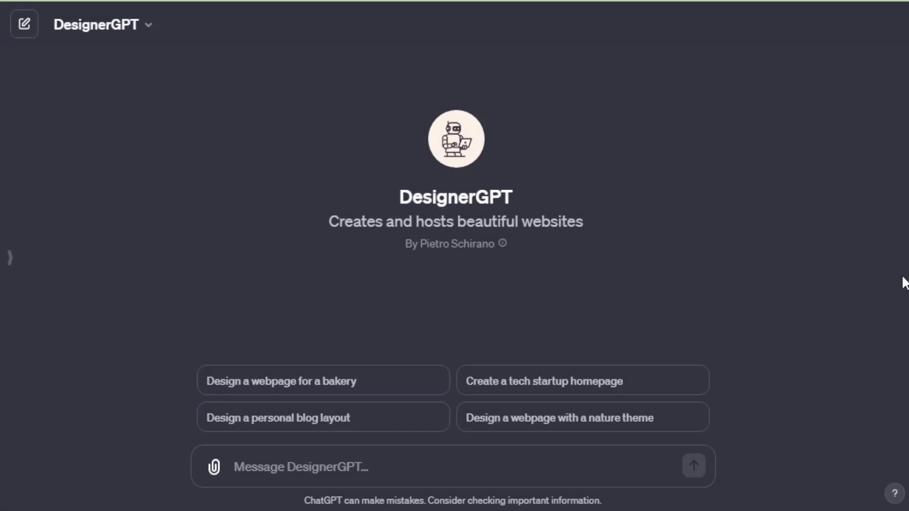
- Send the bakery webpage request to DesignerGPT and allow access to its website generator
click(285, 379)
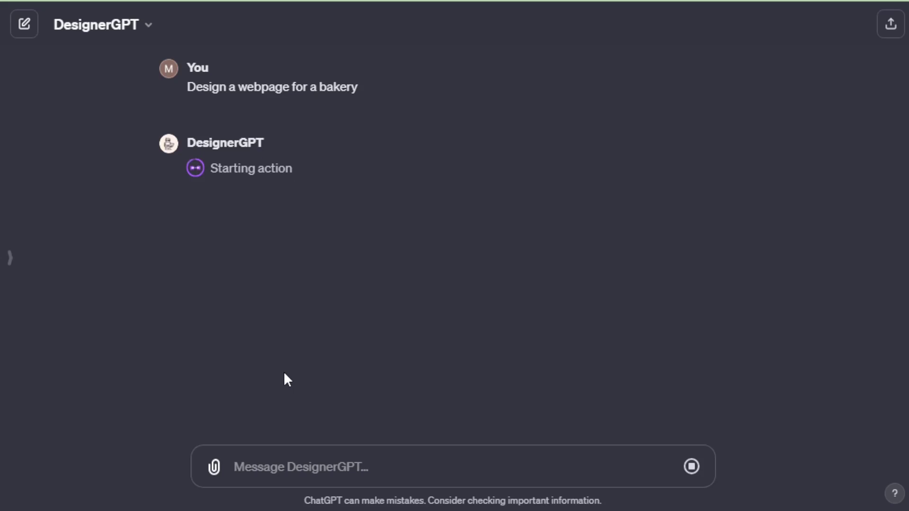
click(211, 198)
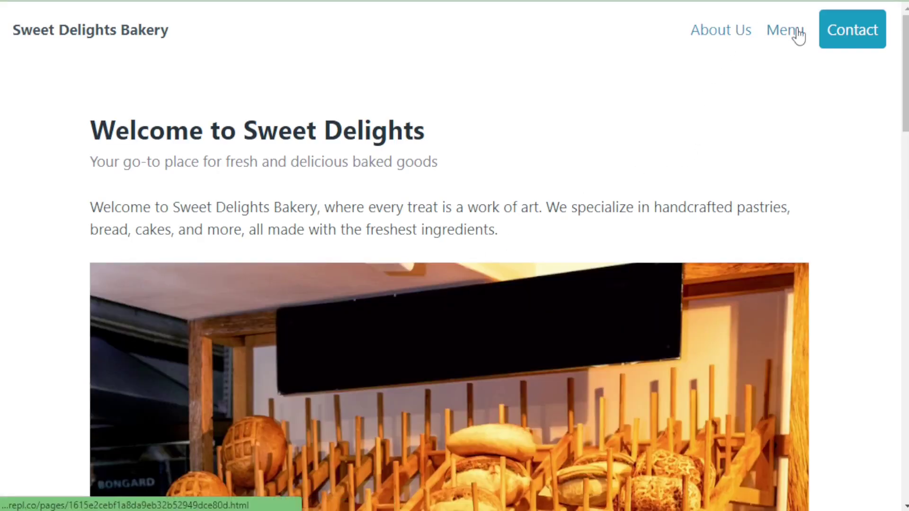
scroll(808, 87, down, 4)
scroll(812, 96, down, 3)
scroll(812, 97, down, 5)
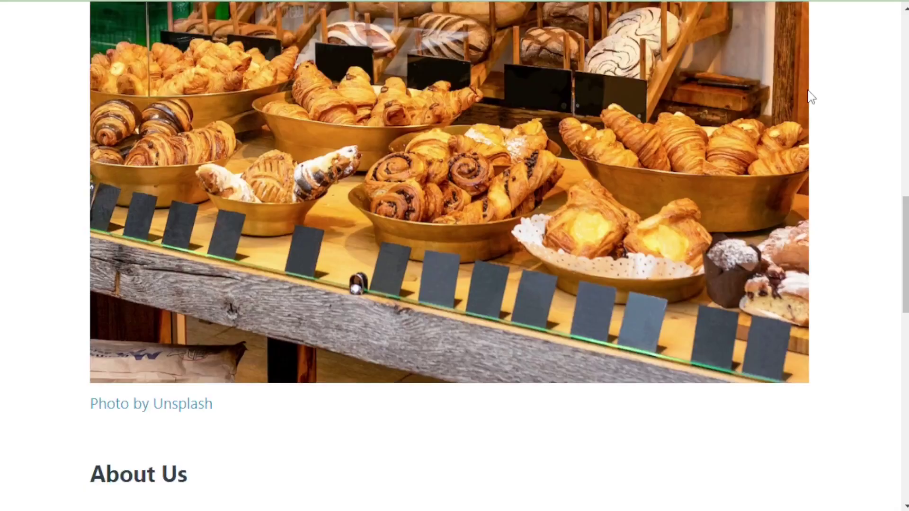
scroll(810, 95, down, 3)
scroll(806, 96, down, 4)
scroll(803, 98, down, 3)
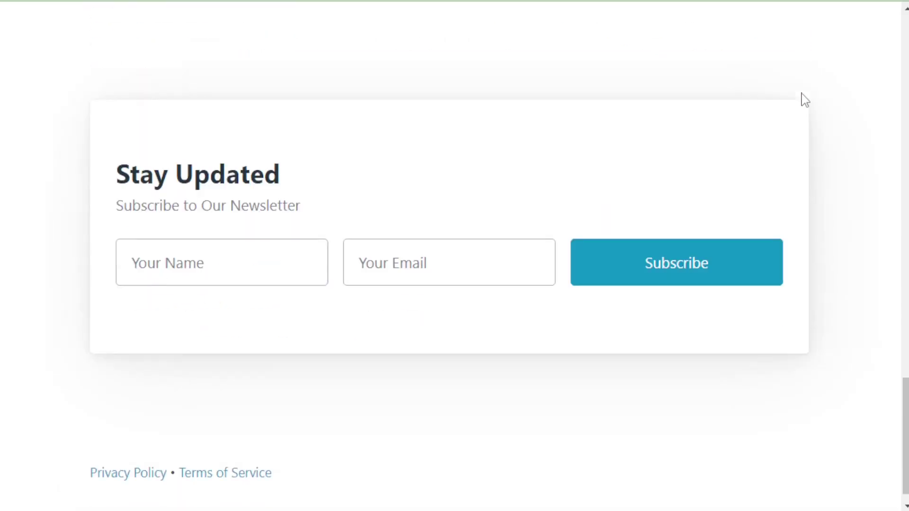
scroll(805, 100, down, 1)
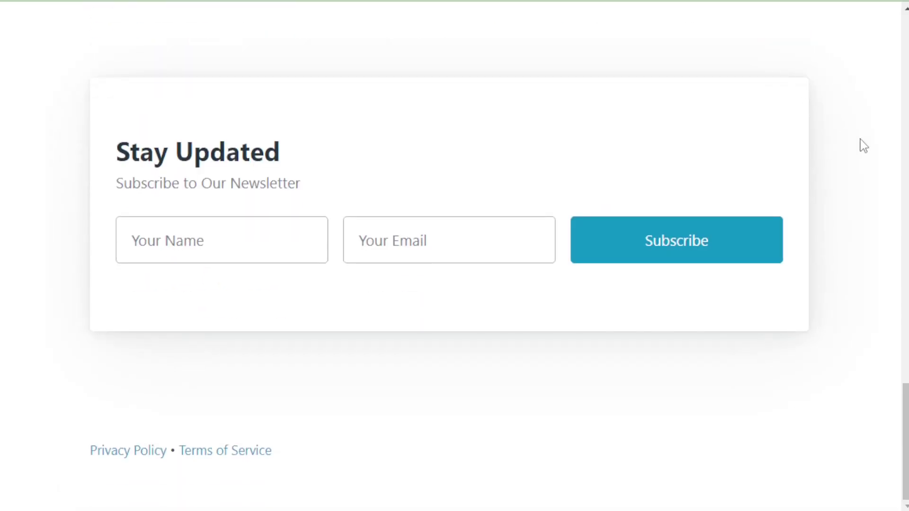
scroll(863, 146, up, 3)
scroll(863, 148, up, 5)
scroll(863, 148, up, 5)
scroll(865, 150, up, 4)
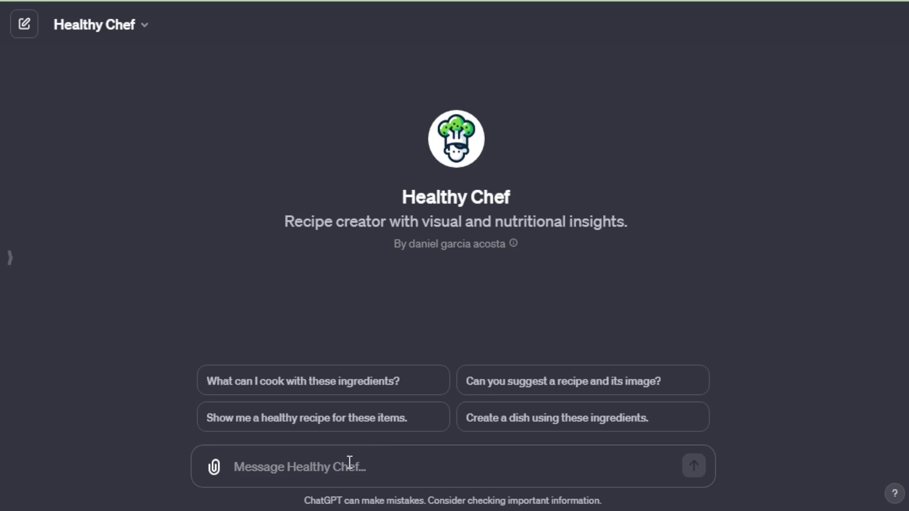
text(What can I cook with avocados and chicken?)
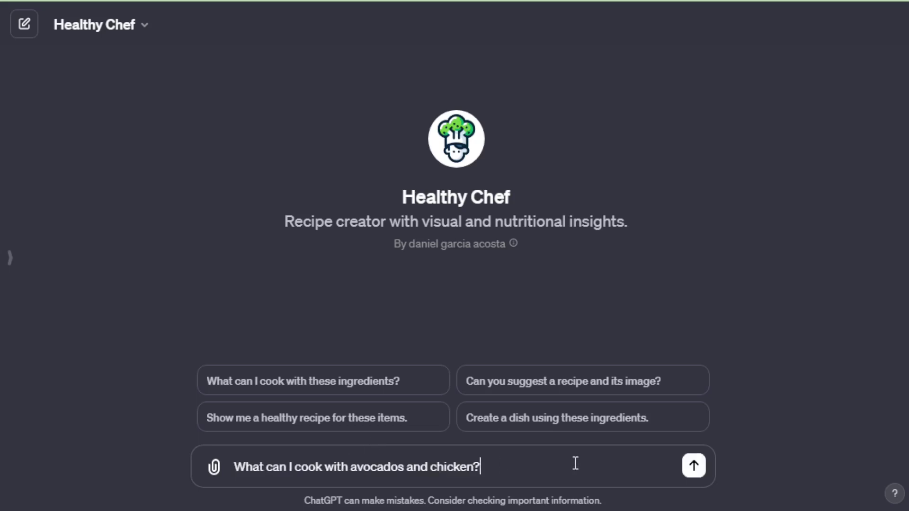
- Ask Healthy Chef the avocado-and-chicken question, allow its recipe lookup, and highlight the nutrition facts
click(693, 467)
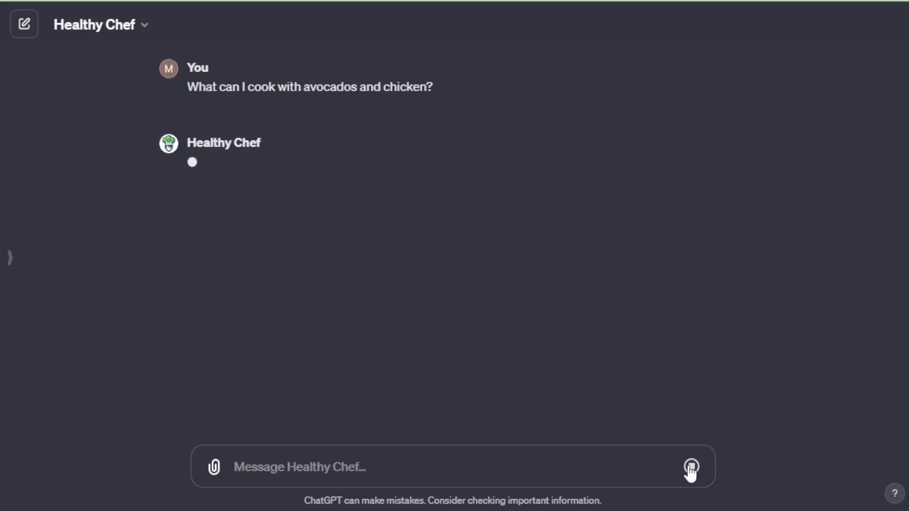
click(211, 198)
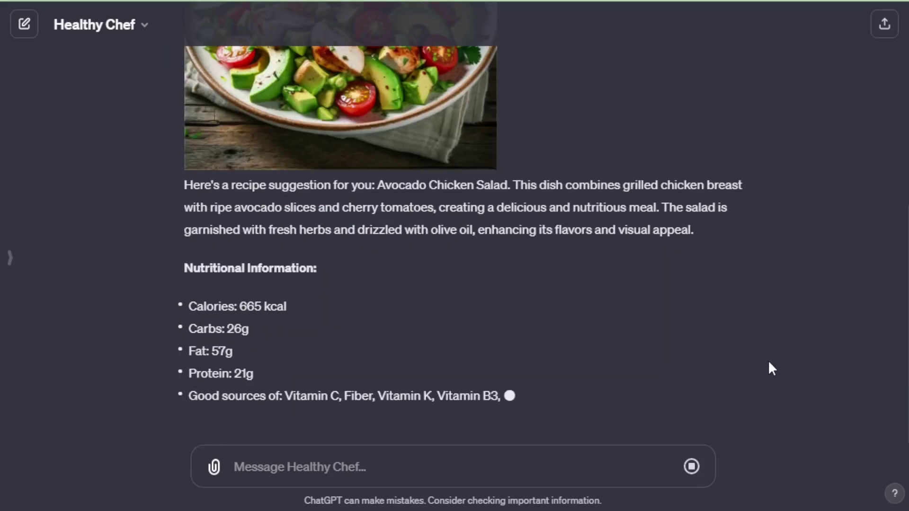
scroll(772, 368, up, 3)
scroll(772, 368, down, 2)
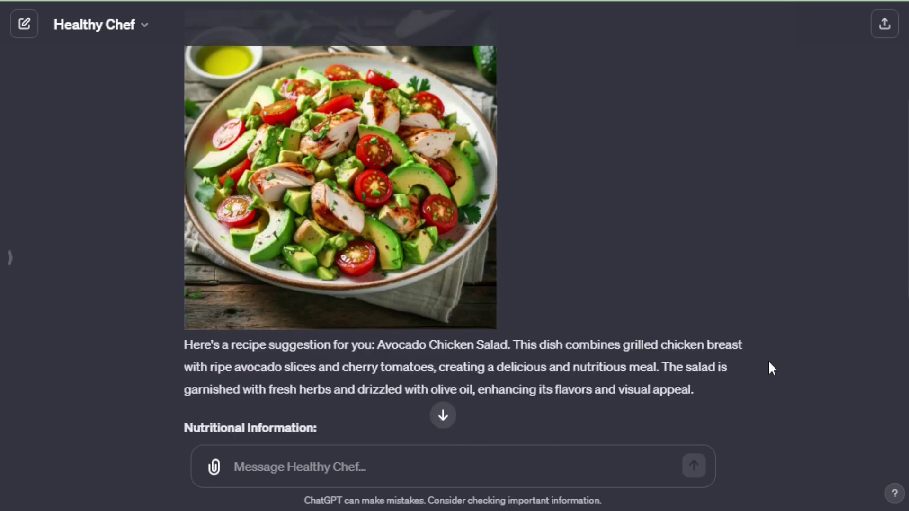
scroll(772, 368, down, 2)
scroll(772, 368, down, 3)
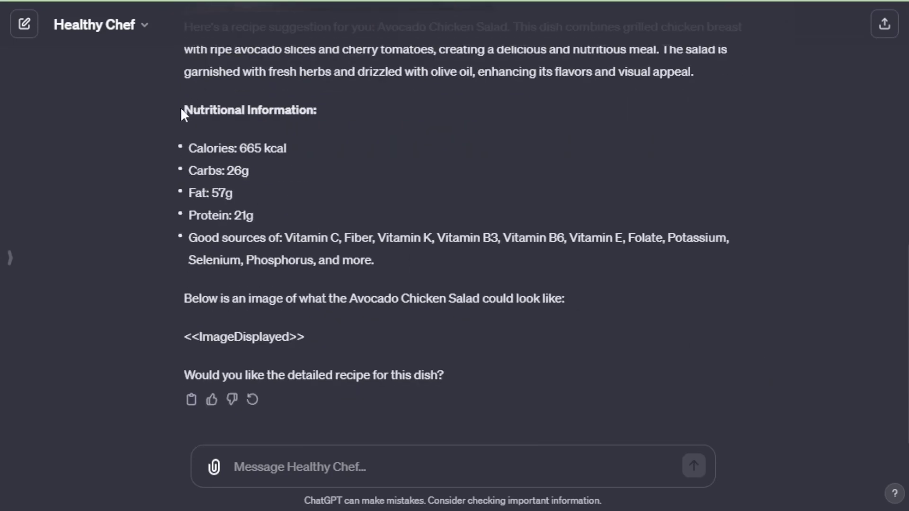
drag(183, 111, 384, 260)
click(409, 261)
scroll(710, 349, up, 1)
scroll(709, 349, up, 4)
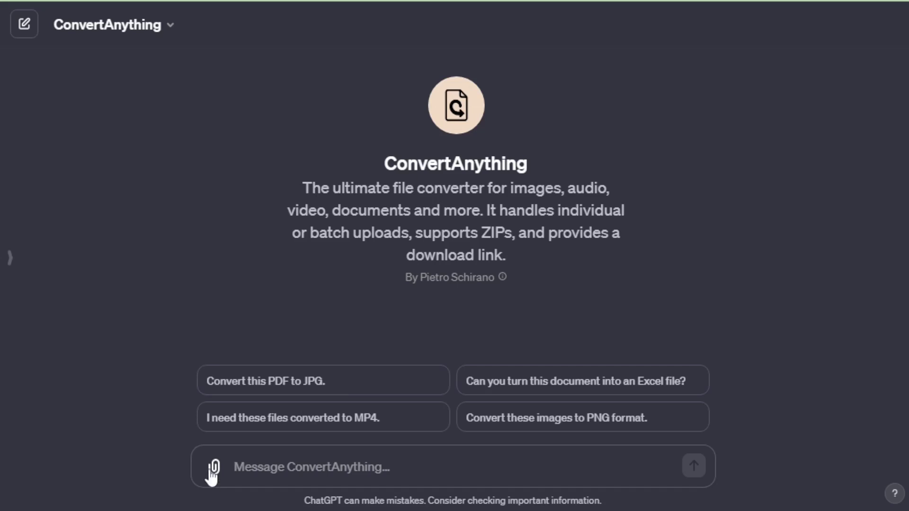
- Send the attached Google Cloud course image to ConvertAnything for JPEG conversion
click(692, 466)
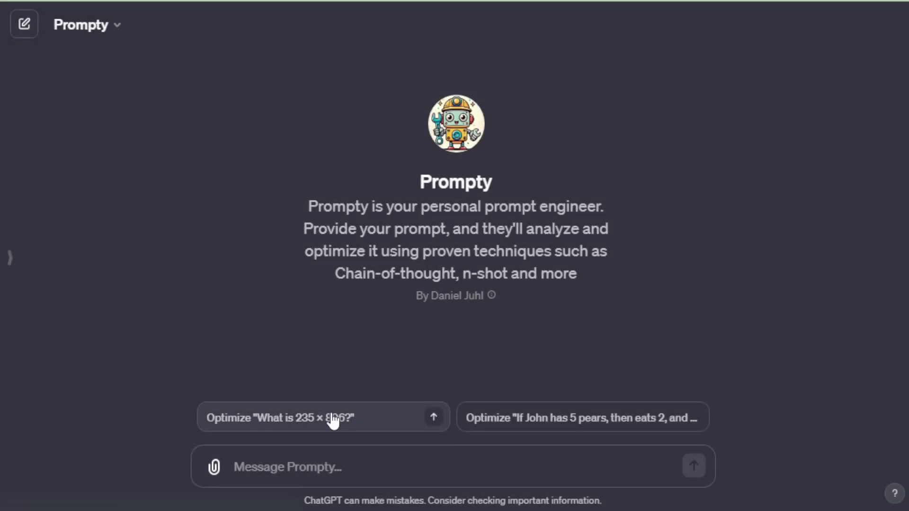
- Ask Prompty to optimize the question 'What is 235 × 896?'
click(332, 420)
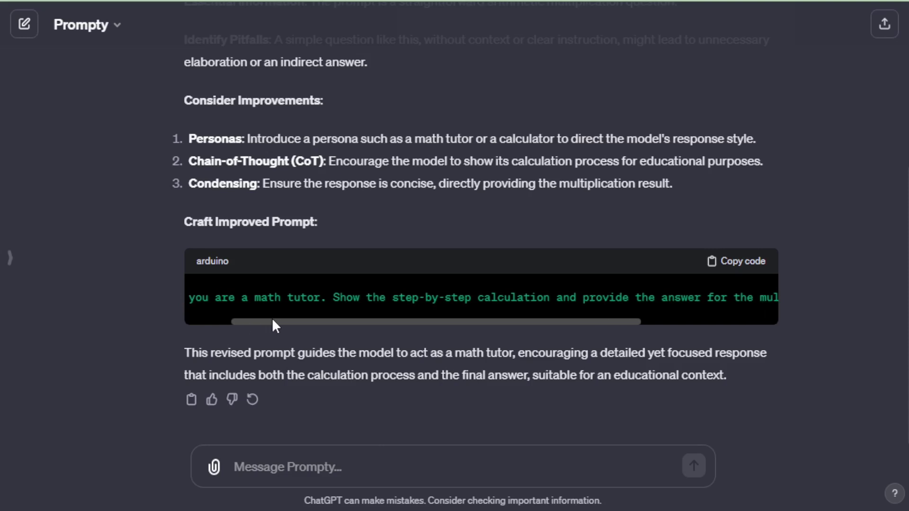
drag(272, 319, 431, 329)
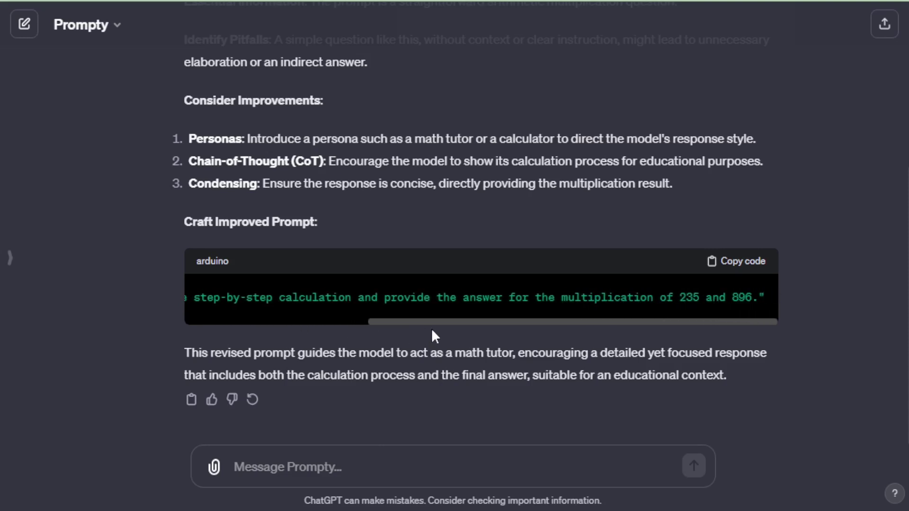
drag(435, 328, 195, 318)
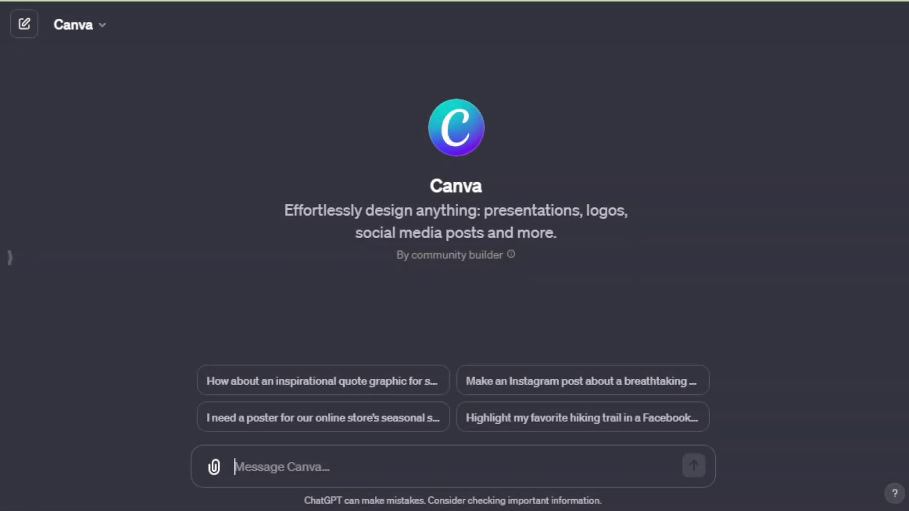
text(Design a logo for my café with a vintage theme.)
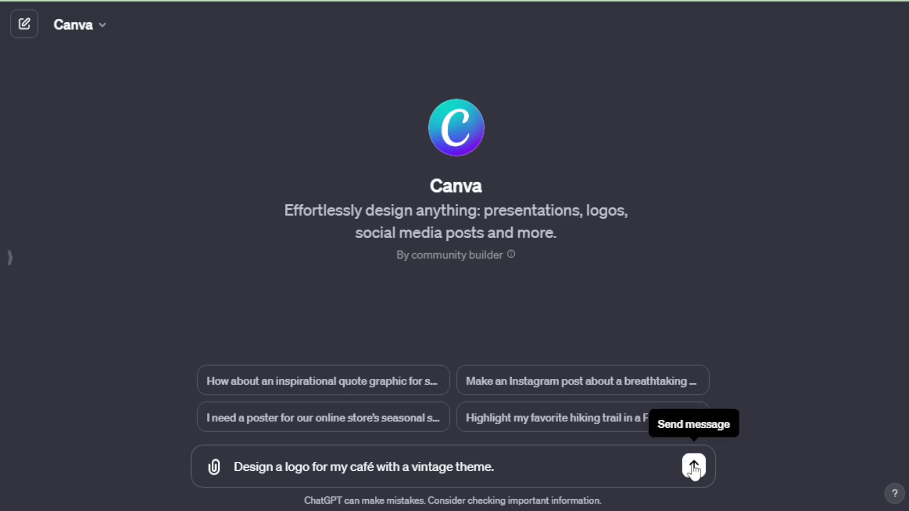
- Send the vintage café logo request to Canva, resend it, and allow Canva access
click(693, 467)
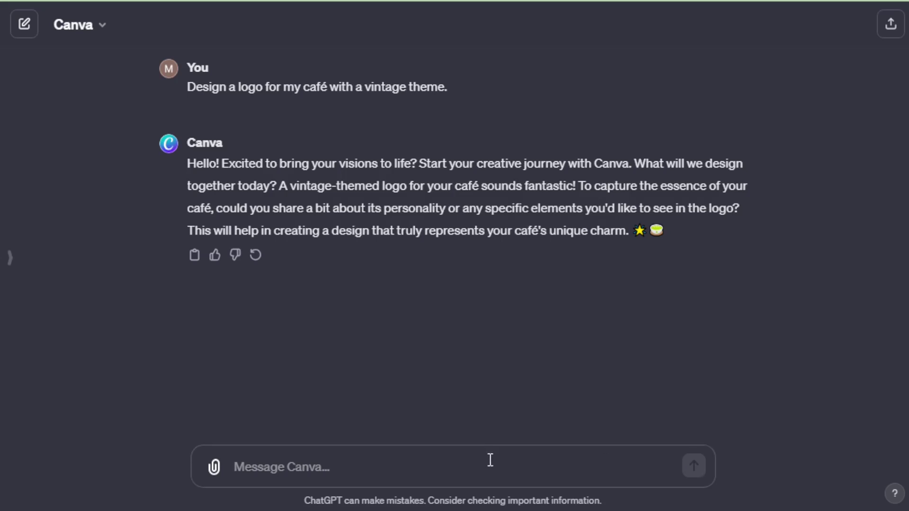
text(Design a logo for my café with a vintage theme)
click(693, 467)
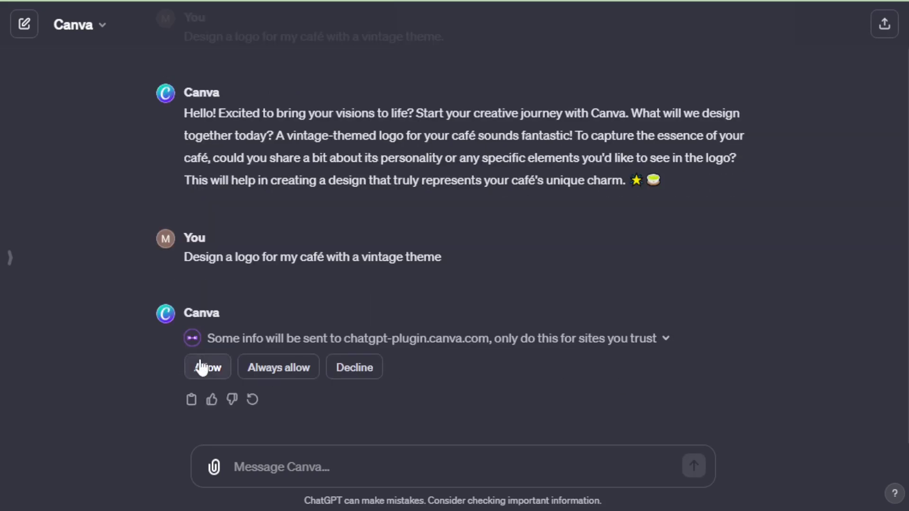
click(205, 368)
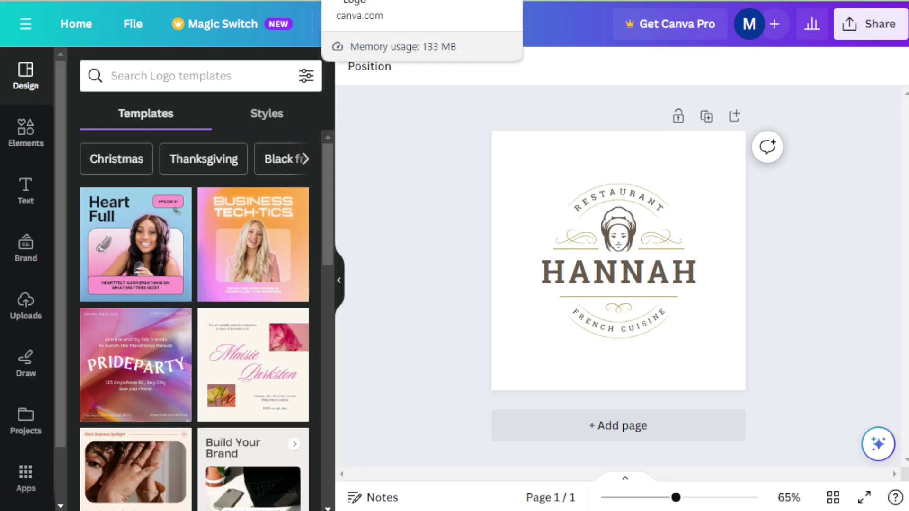
scroll(406, 239, down, 4)
scroll(384, 244, down, 2)
scroll(320, 259, down, 4)
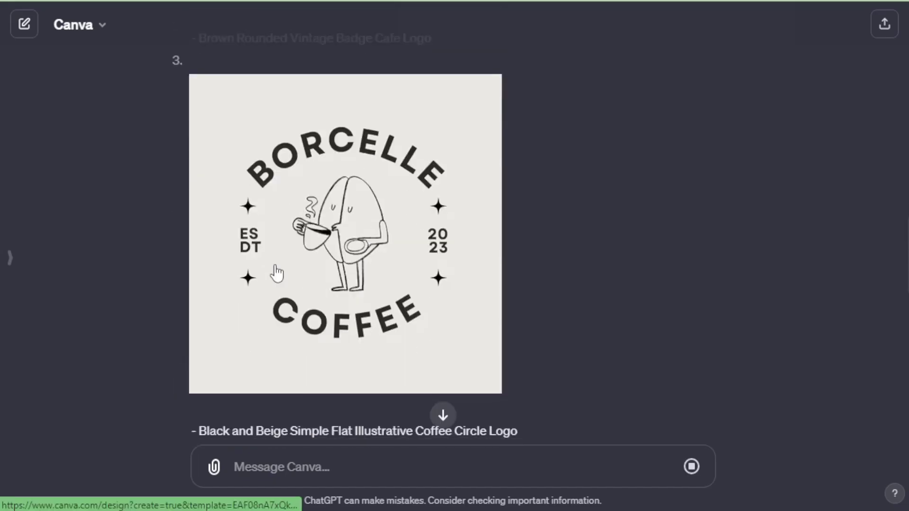
scroll(355, 284, down, 4)
scroll(357, 279, down, 2)
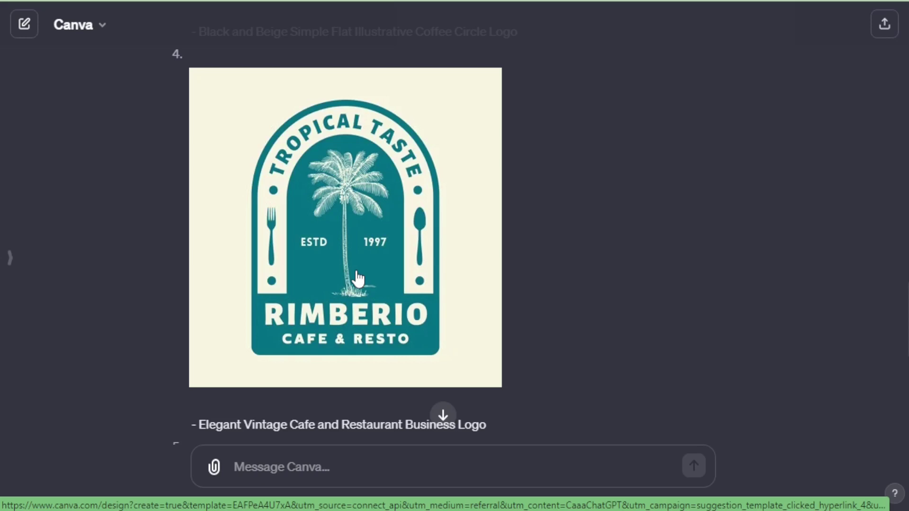
scroll(360, 275, down, 3)
scroll(386, 275, down, 2)
scroll(308, 331, down, 1)
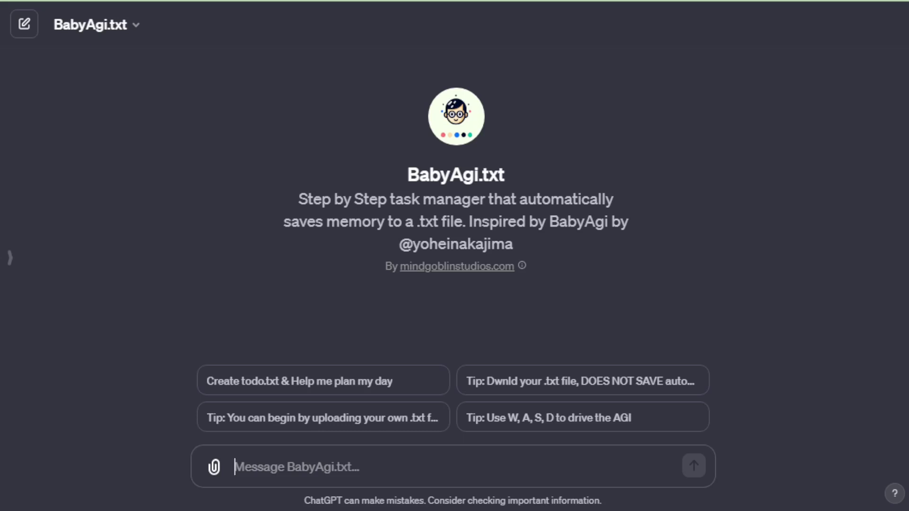
- Send BabyAgi.txt the starter 'Tip: Use W, A, S, D to drive the AGI'
click(518, 420)
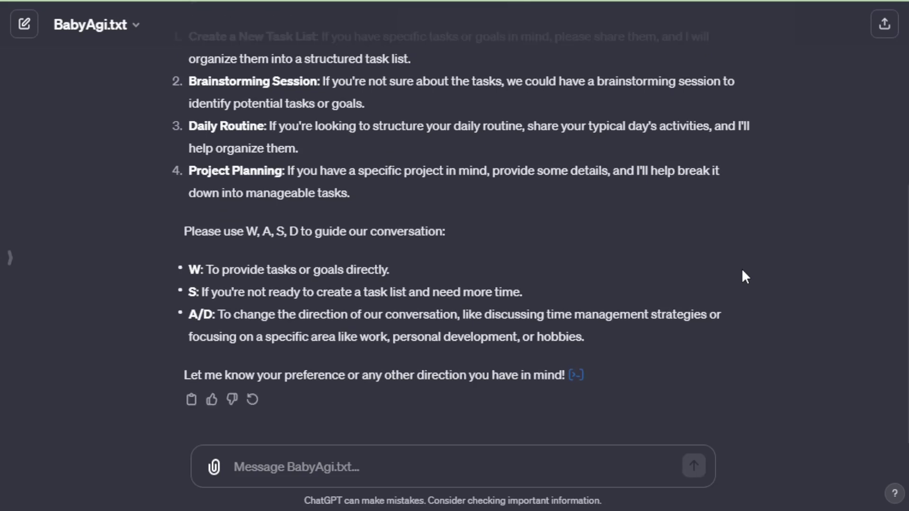
scroll(742, 271, up, 1)
scroll(742, 270, up, 4)
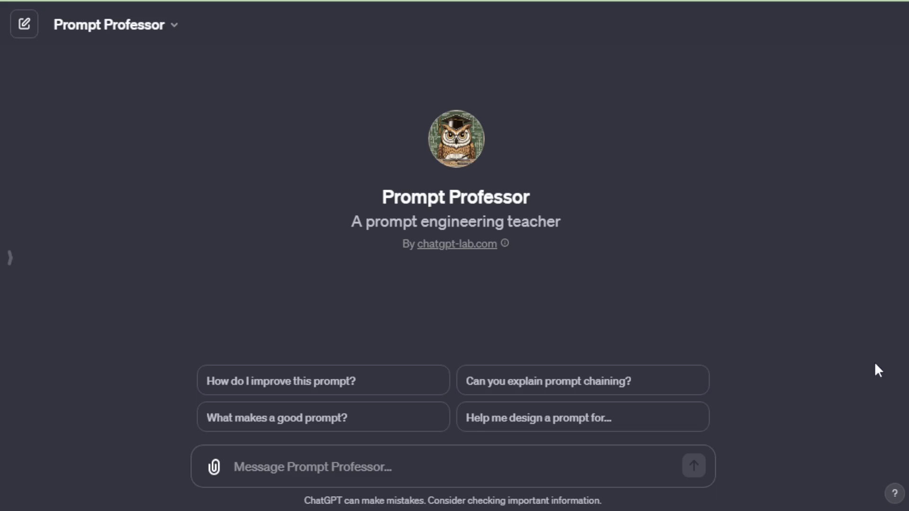
- Ask Prompt Professor 'Can you explain prompt chaining?'
click(526, 385)
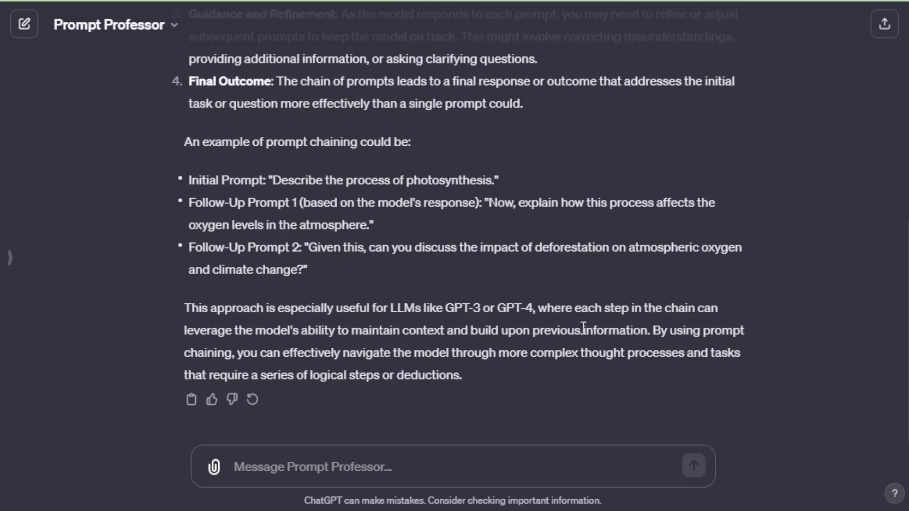
scroll(431, 319, up, 1)
scroll(431, 318, up, 2)
scroll(432, 319, up, 2)
scroll(431, 318, up, 1)
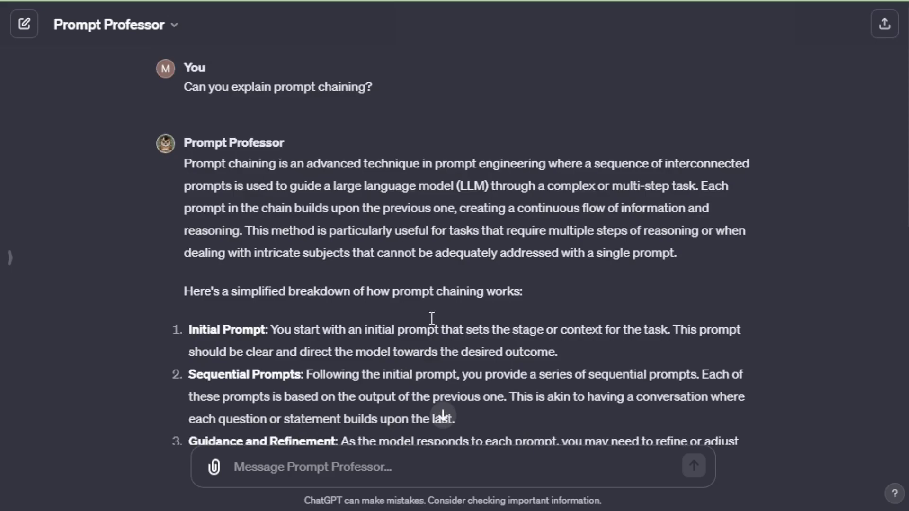
scroll(430, 317, down, 2)
scroll(430, 316, down, 4)
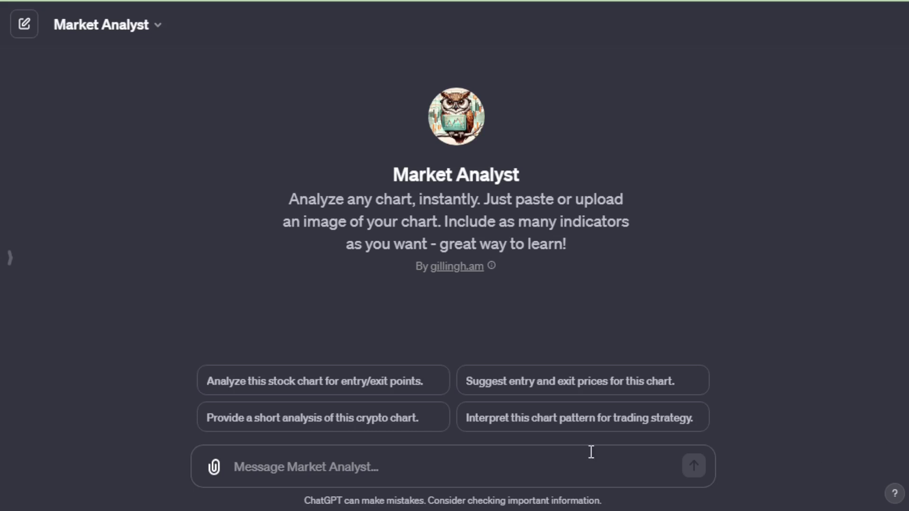
- Ask Market Analyst to 'Analyze this stock chart for entry/exit points.'
click(349, 388)
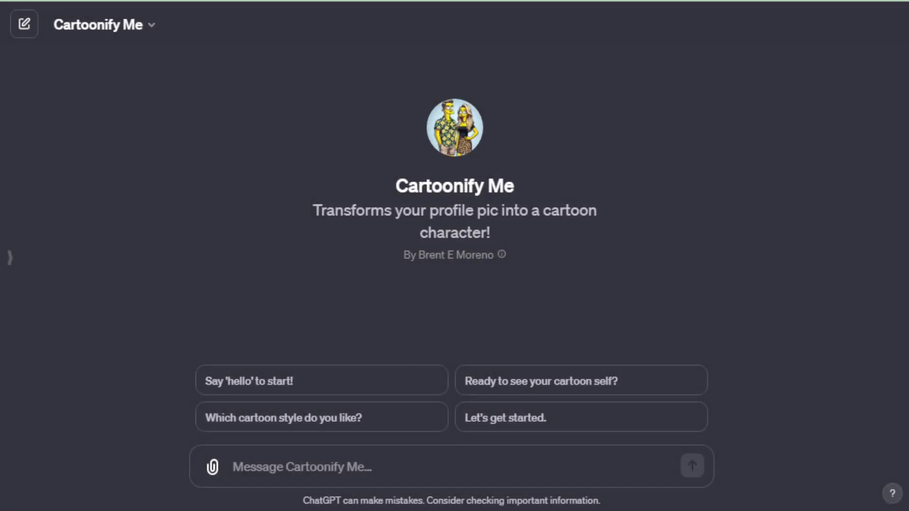
- Greet Cartoonify Me, choose the 'american dad' style, and send a pasted photo
click(310, 380)
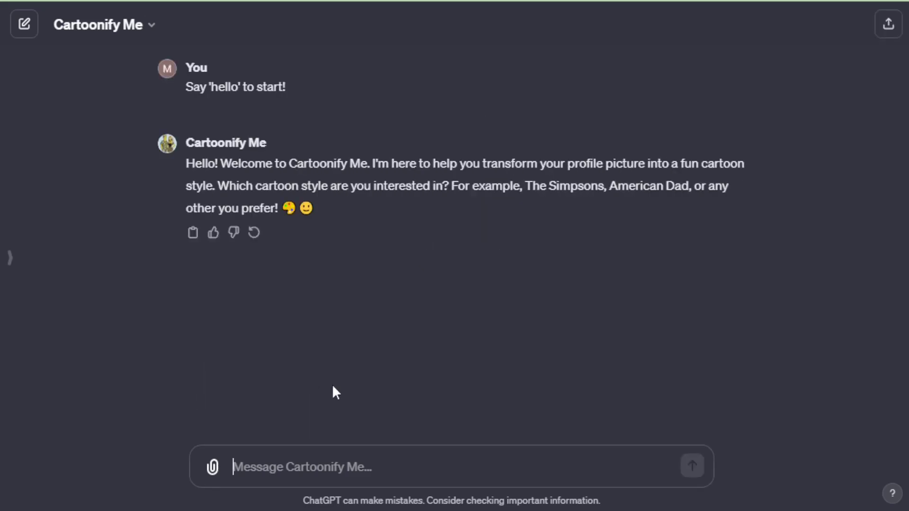
text(american dad)
key(Return)
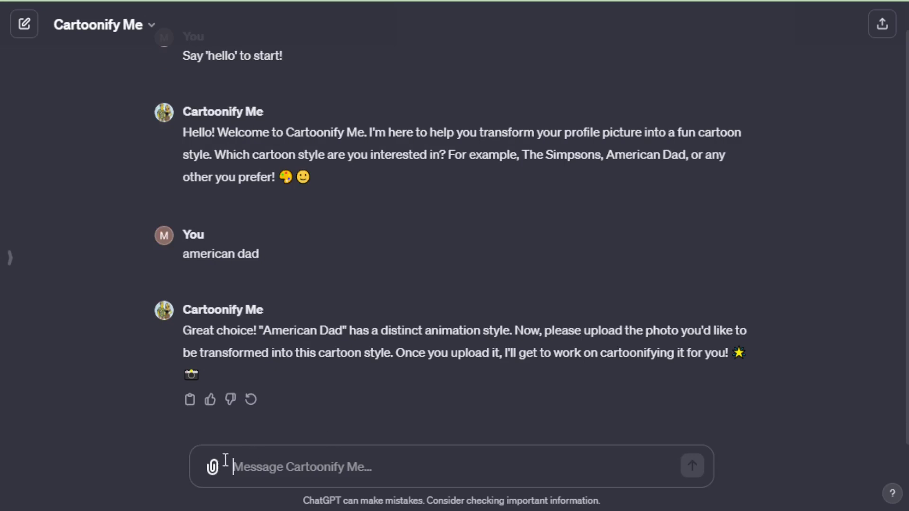
key(ctrl+v)
click(692, 467)
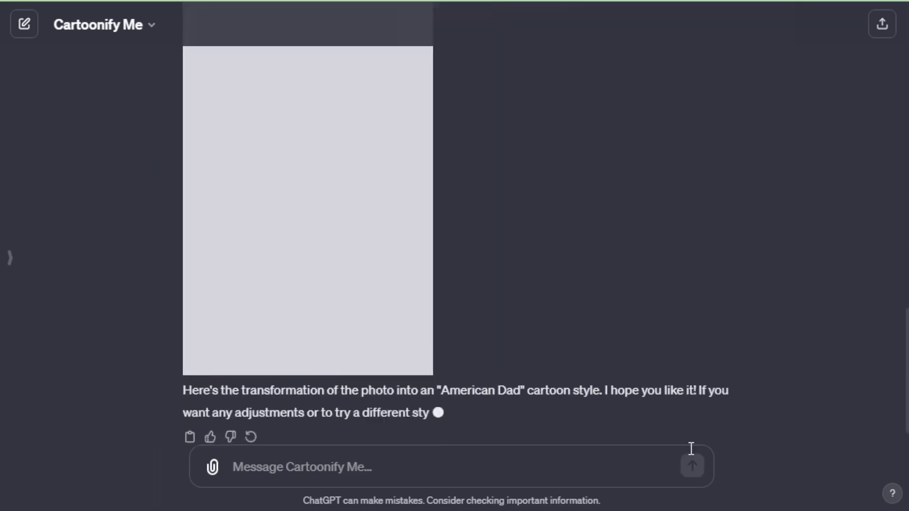
scroll(745, 301, up, 2)
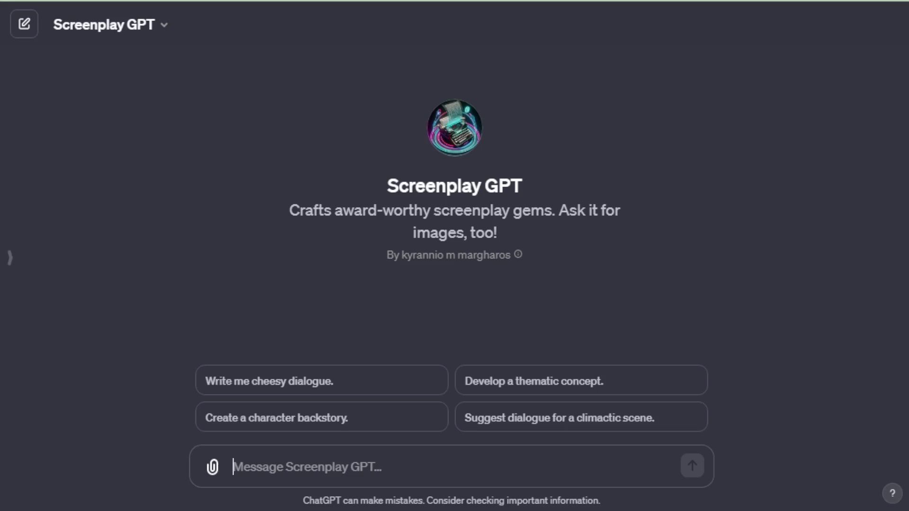
- Ask Screenplay GPT to 'Write me cheesy dialogue.'
click(319, 380)
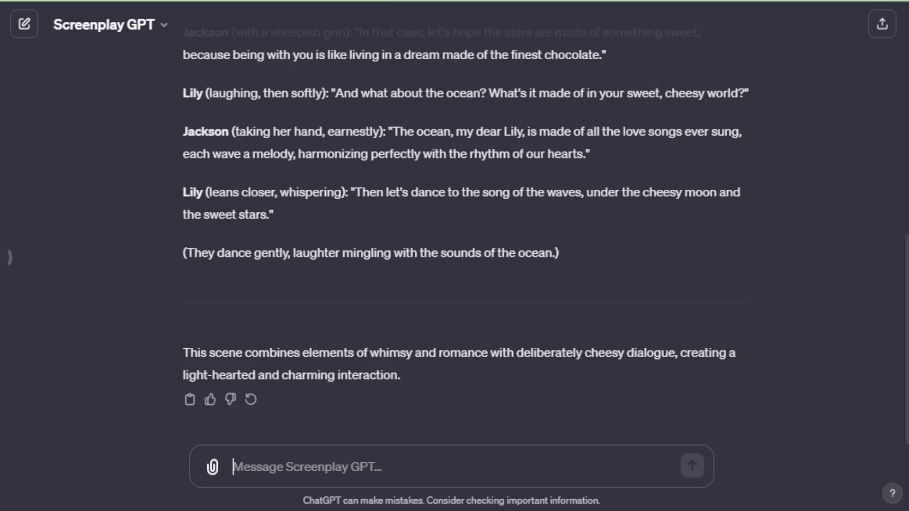
scroll(870, 309, up, 1)
scroll(862, 307, up, 3)
scroll(863, 307, up, 2)
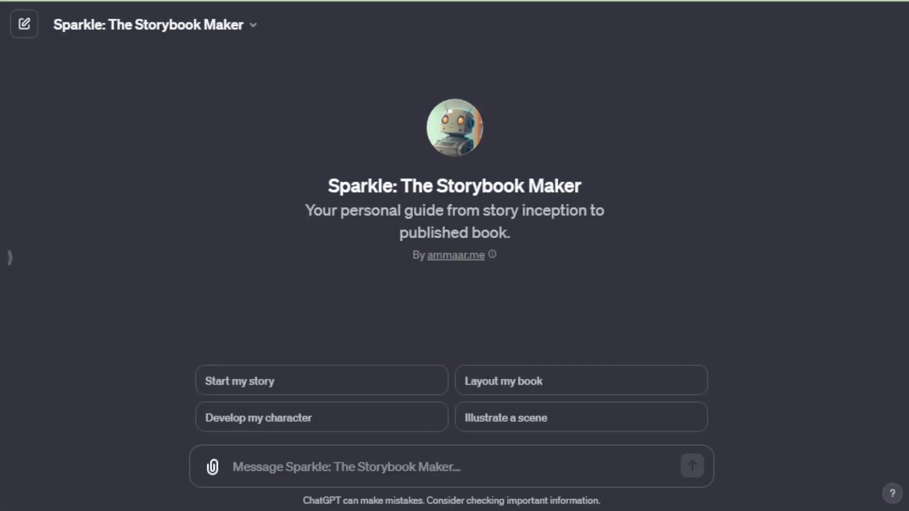
- Ask Sparkle: The Storybook Maker to 'Start my story'
click(351, 382)
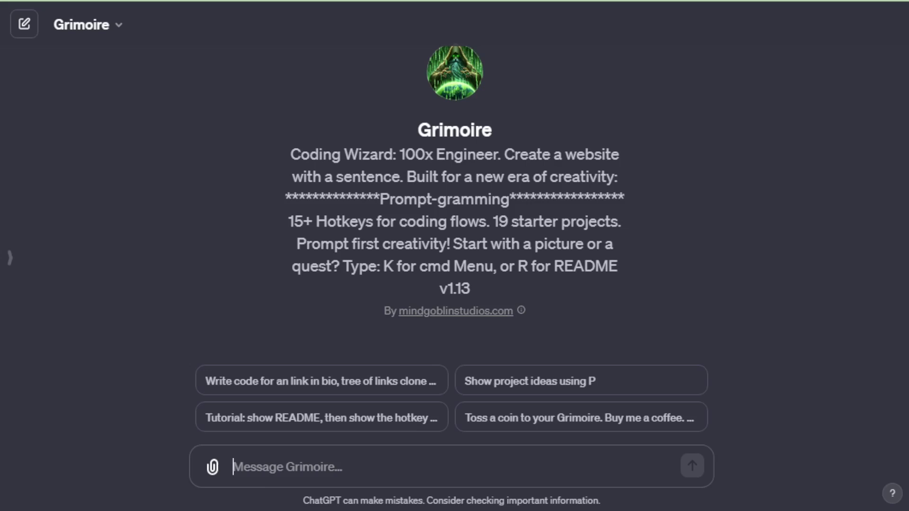
- Ask Grimoire for project ideas, then send 'project 1.' to start Project 1
click(522, 384)
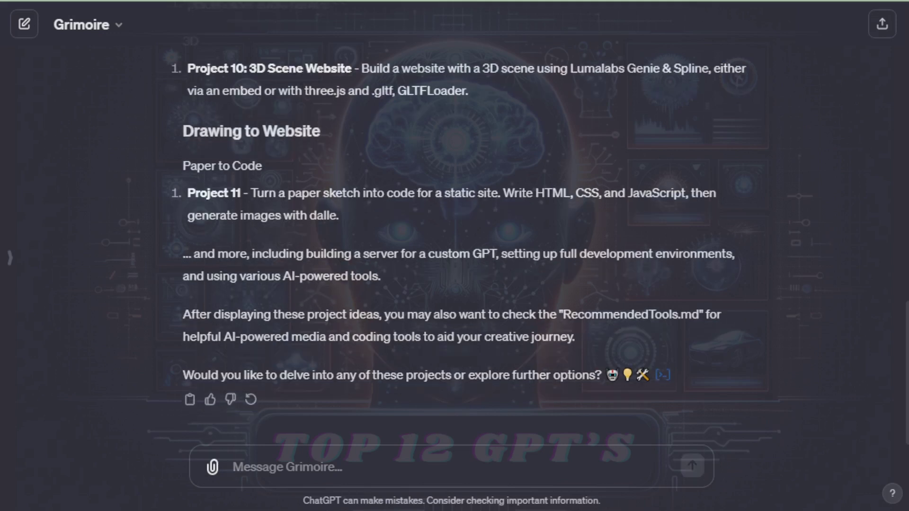
text(p)
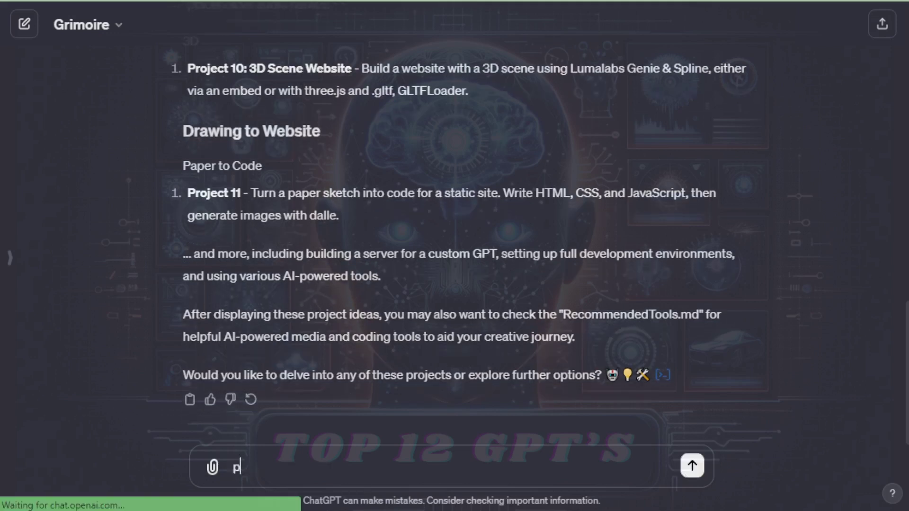
text(roject 1)
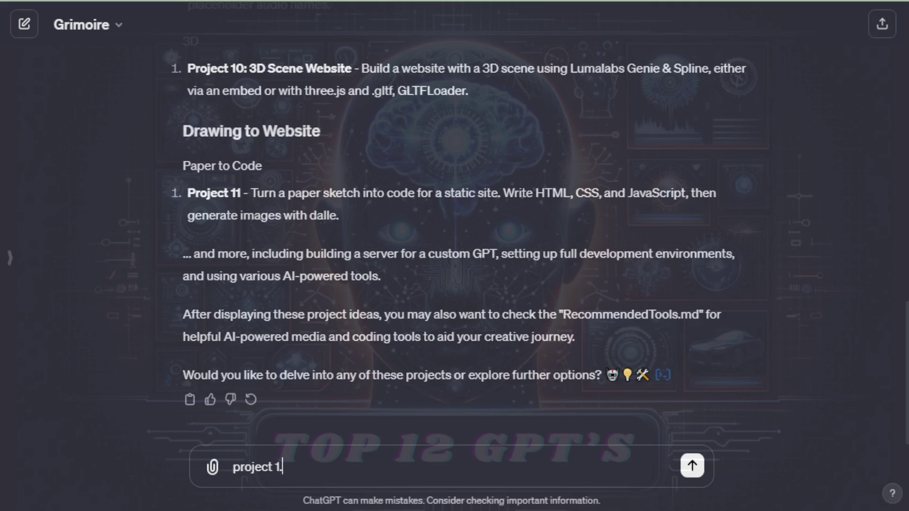
key(Return)
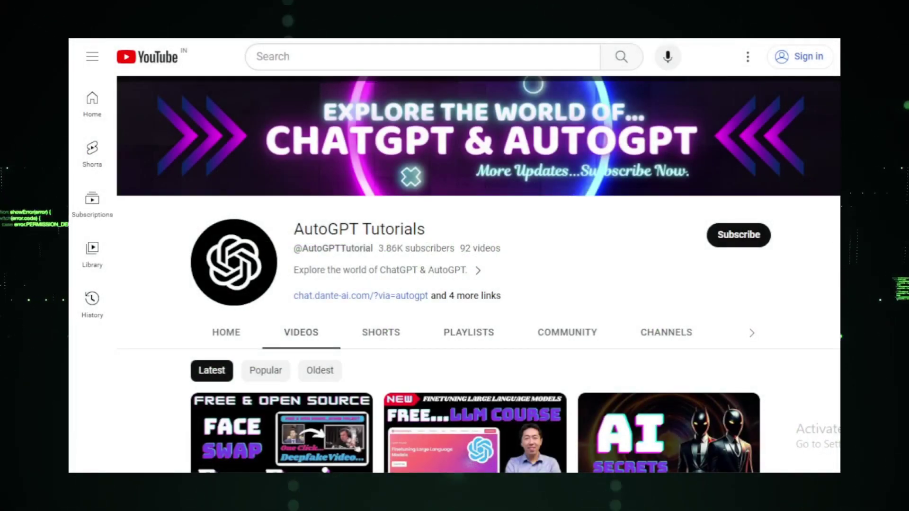
scroll(476, 284, down, 2)
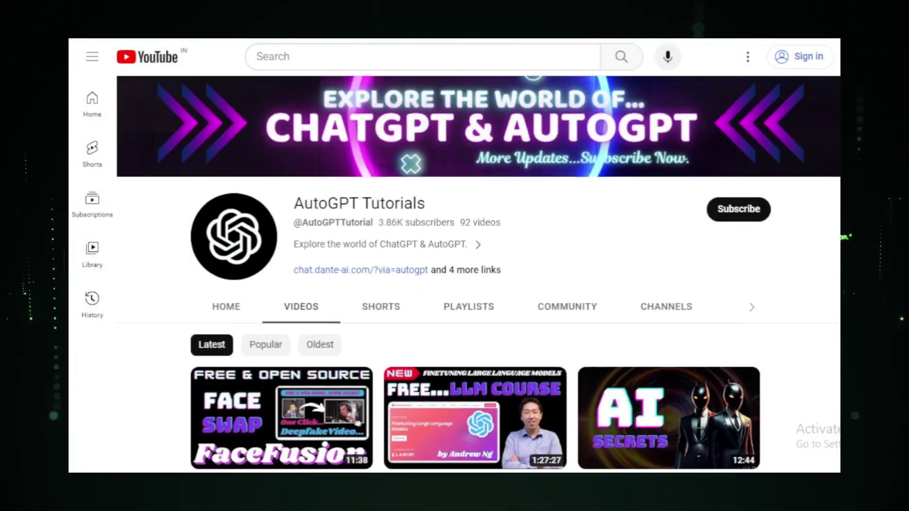
scroll(477, 284, down, 1)
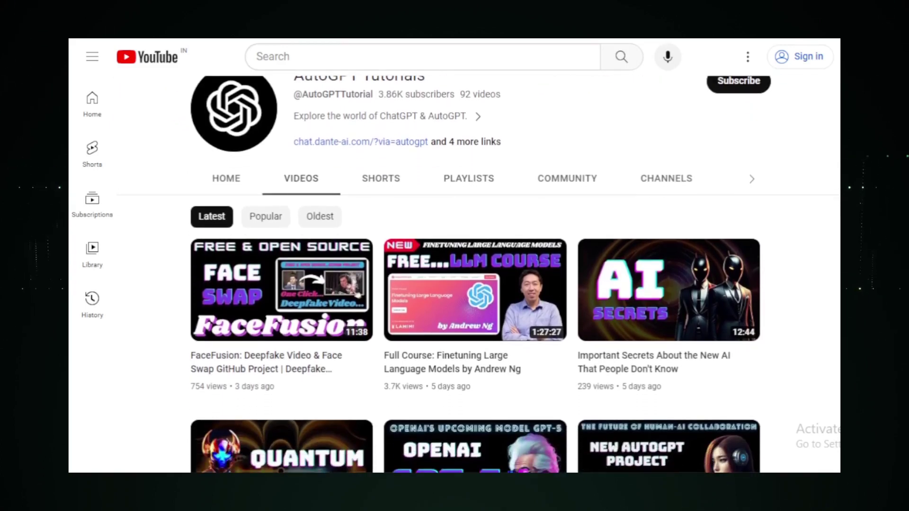
scroll(476, 285, down, 1)
scroll(476, 284, down, 1)
scroll(476, 284, down, 1)
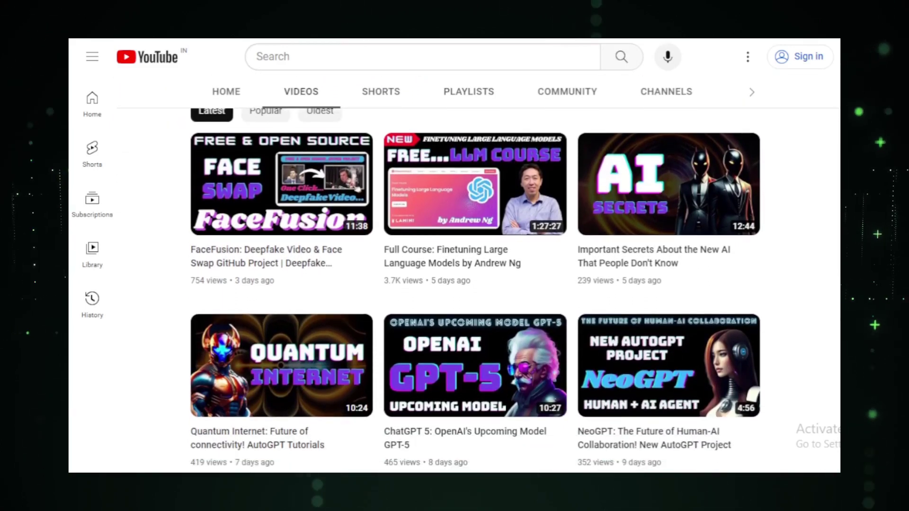
scroll(476, 284, down, 1)
scroll(476, 284, down, 1)
scroll(476, 285, down, 1)
scroll(476, 284, down, 1)
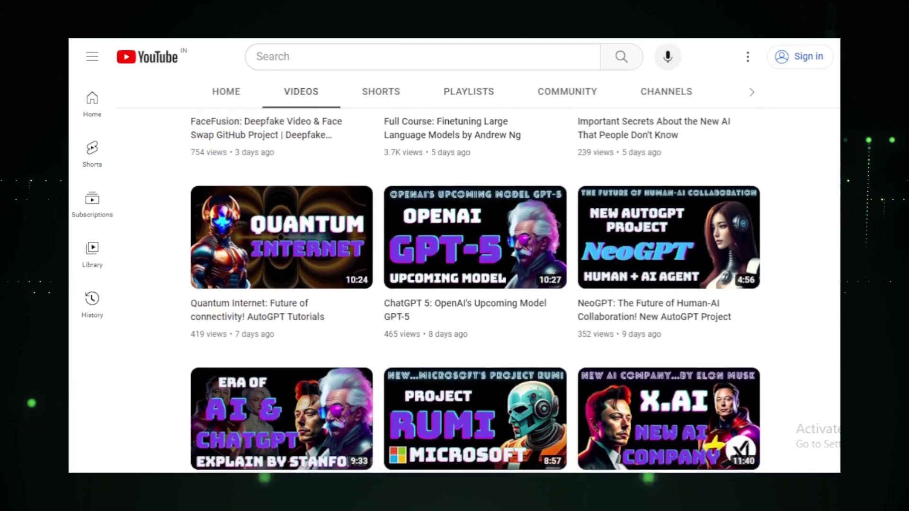
scroll(475, 284, down, 1)
scroll(476, 284, down, 1)
scroll(477, 284, down, 1)
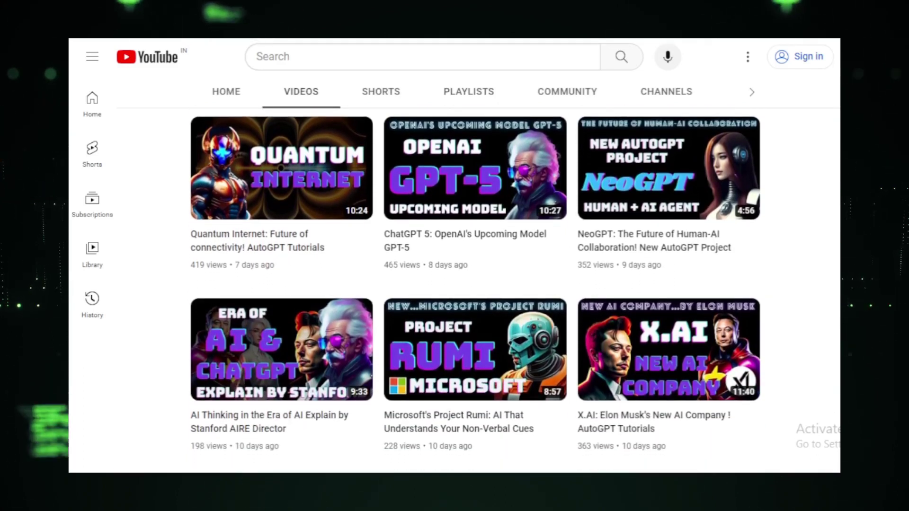
scroll(476, 284, down, 3)
scroll(476, 284, down, 1)
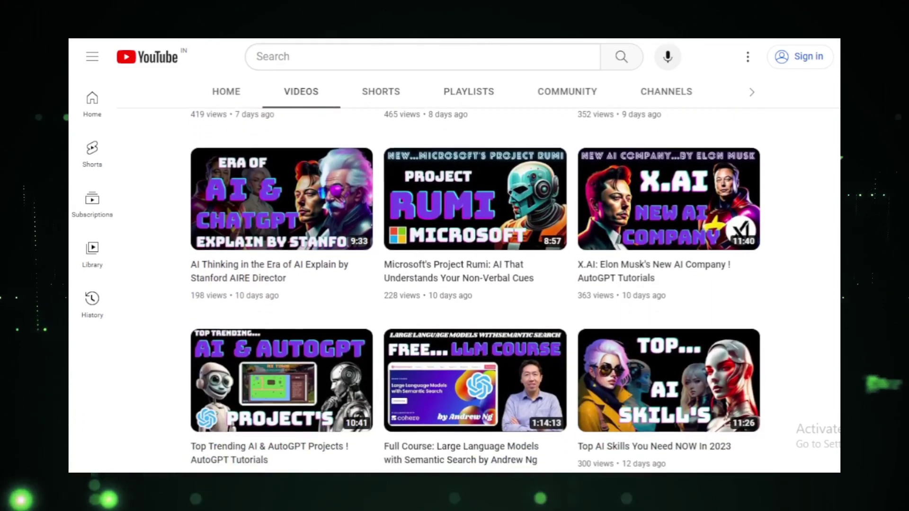
scroll(475, 284, down, 1)
scroll(477, 284, down, 1)
scroll(476, 284, down, 1)
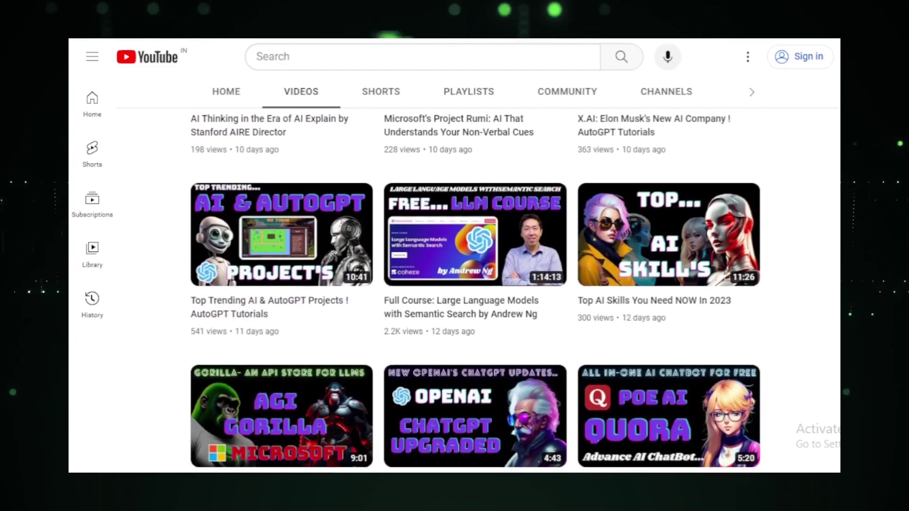
scroll(477, 284, down, 1)
scroll(475, 285, down, 1)
scroll(476, 285, down, 1)
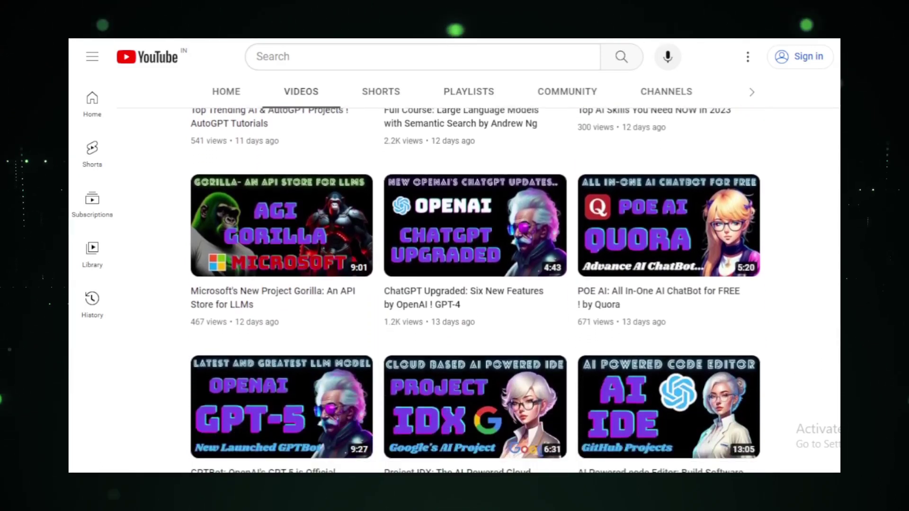
scroll(476, 284, down, 1)
scroll(476, 285, down, 1)
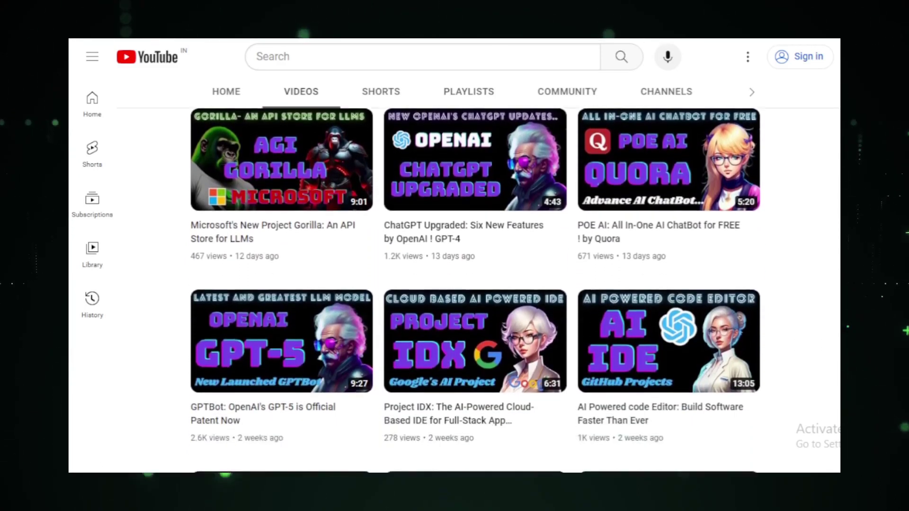